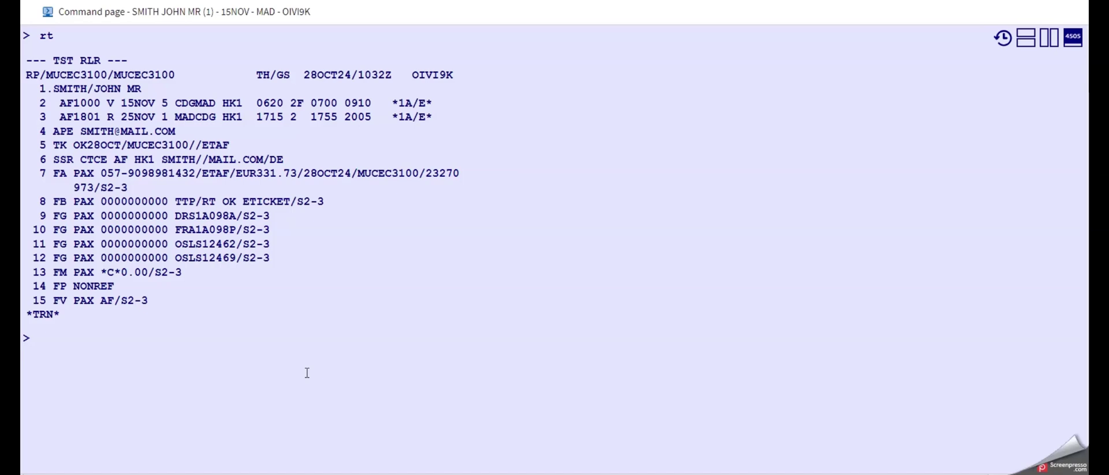
# - Request Air France CDG–MAD availability for 16NOV and sell one V-class seat on AF1000
pyautogui.click(307, 373)
pyautogui.write('AN16NOVCDGMAD')
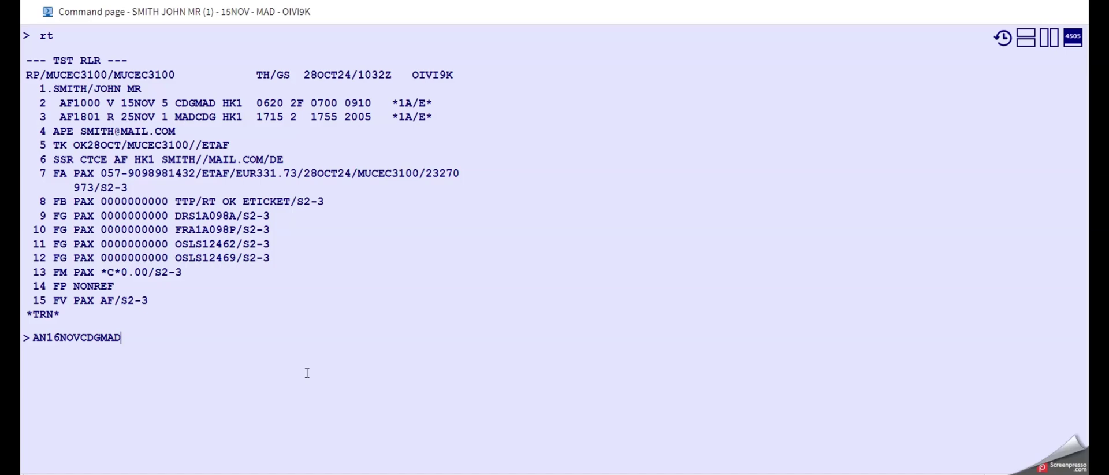
pyautogui.write('/AAF/KM')
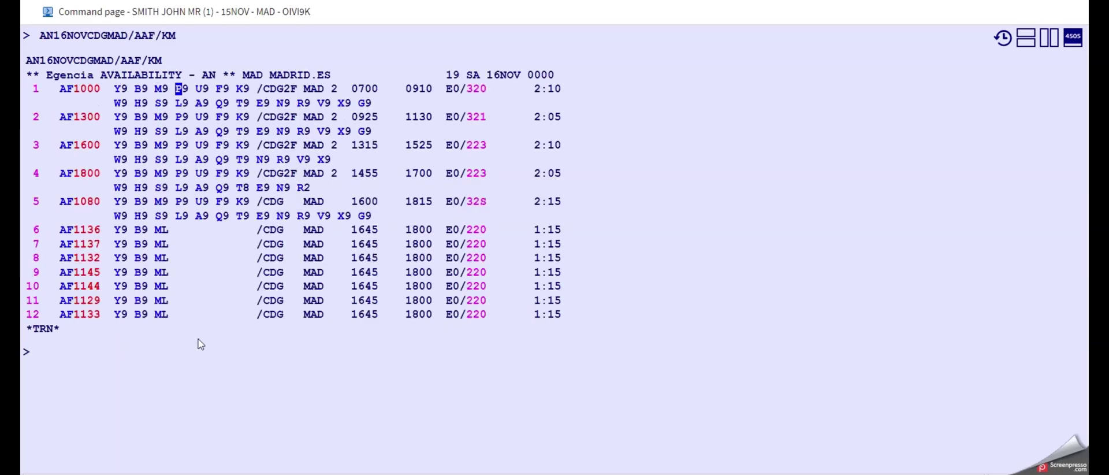
pyautogui.press('Tab')
pyautogui.press('Tab')
pyautogui.press('Tab')
pyautogui.press('Return')
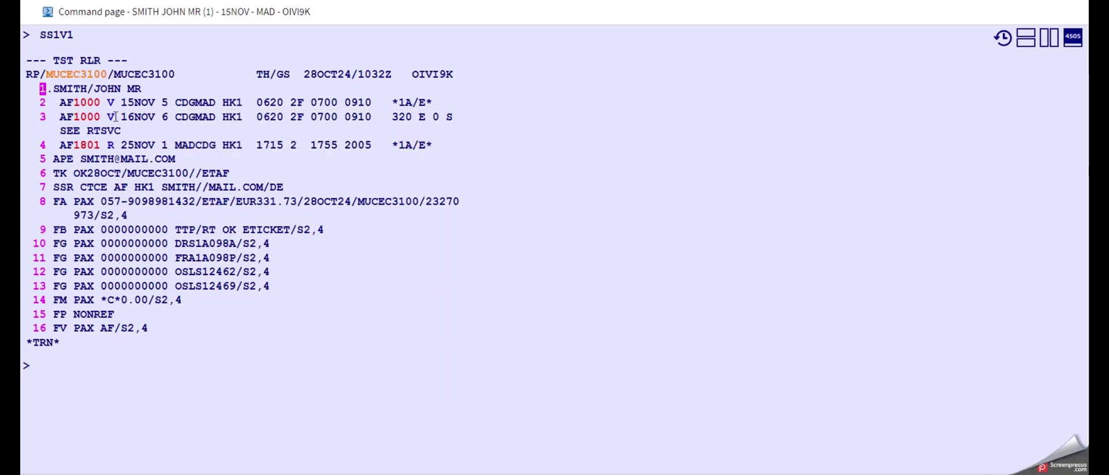
# - Show the original e-ticket (TWD, fare EUR 277.00, total EUR 331.73) in a split pane
pyautogui.click(93, 367)
pyautogui.click(1046, 39)
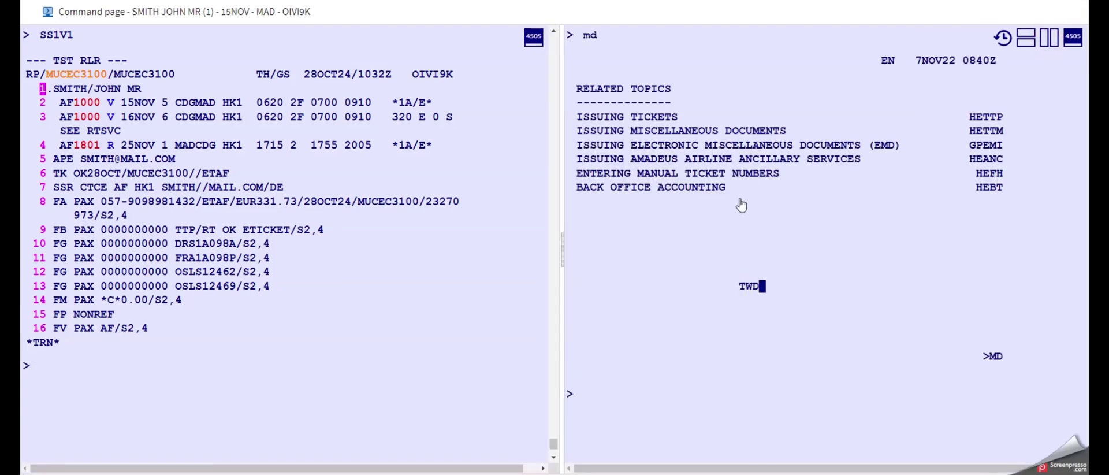
pyautogui.press('Return')
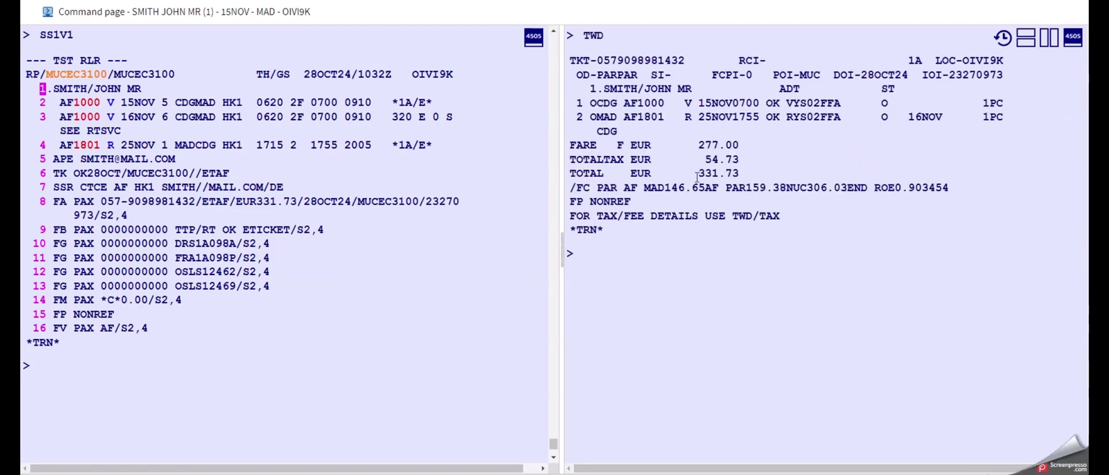
pyautogui.click(308, 369)
# - Price segments 3–4 with FXX/S3,4/R,28OCT24/FF-FLEX and compare both EUR 331.73 totals
pyautogui.write('FXX')
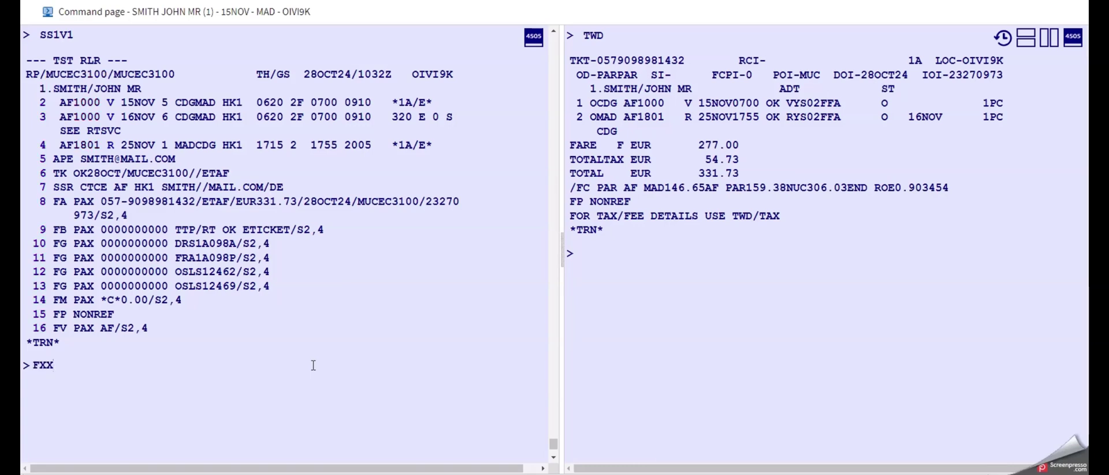
pyautogui.write('/S3,4/R,28PCT')
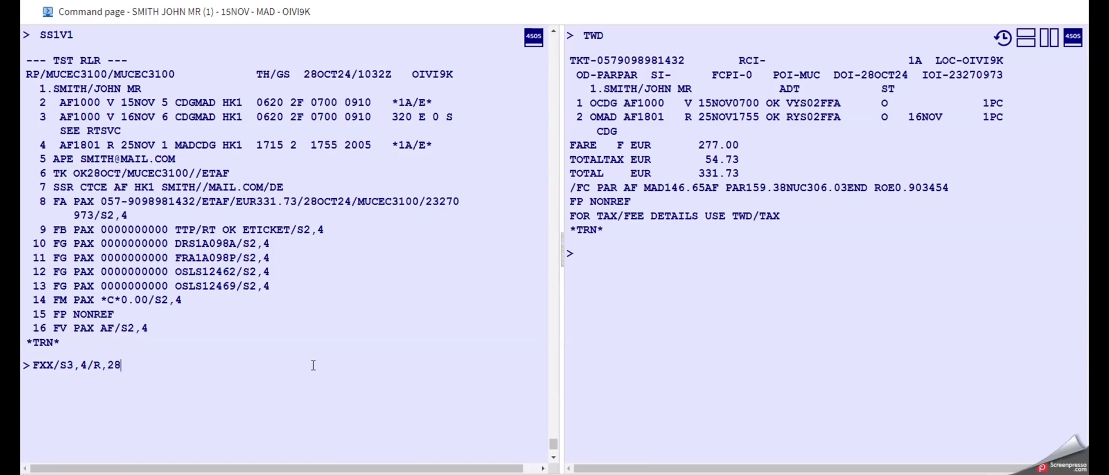
pyautogui.press('BackSpace')
pyautogui.press('BackSpace')
pyautogui.press('BackSpace')
pyautogui.write('OCT24/FF-FLEX')
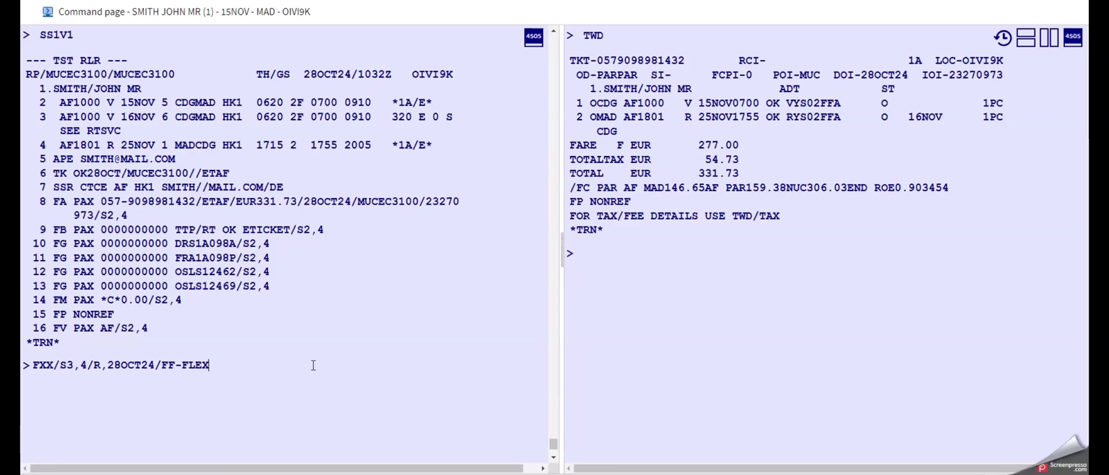
pyautogui.press('Return')
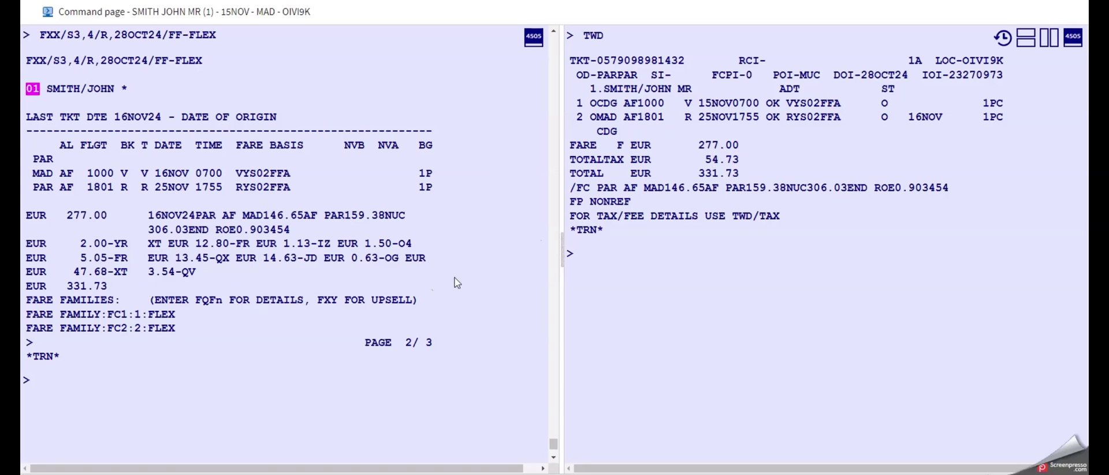
pyautogui.moveTo(698, 175); pyautogui.dragTo(741, 174)
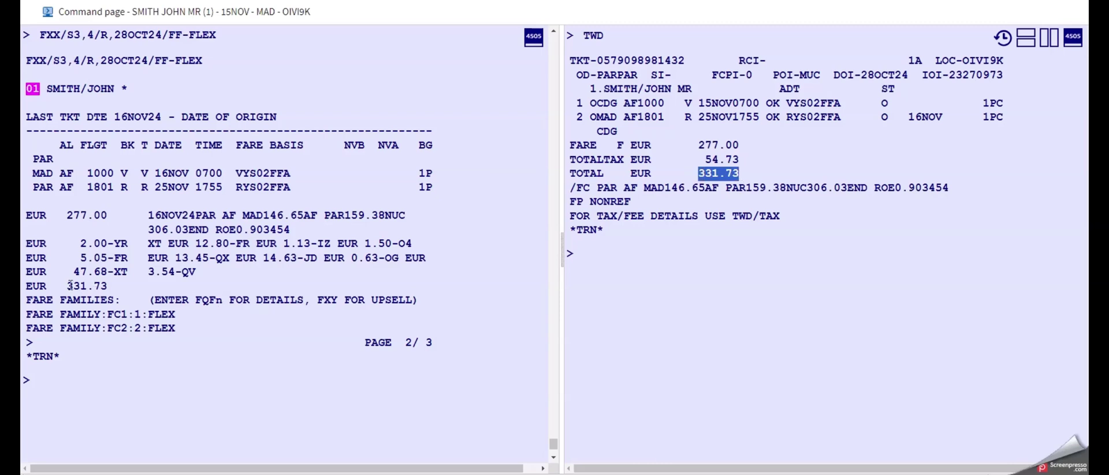
pyautogui.moveTo(66, 286); pyautogui.dragTo(113, 289)
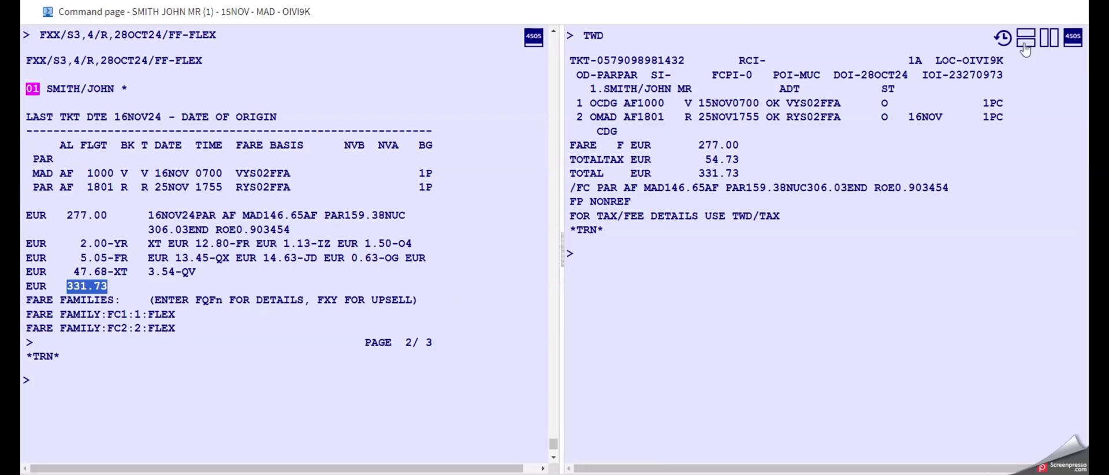
# - Return to a single pane and redisplay the booking record with RT
pyautogui.click(1050, 39)
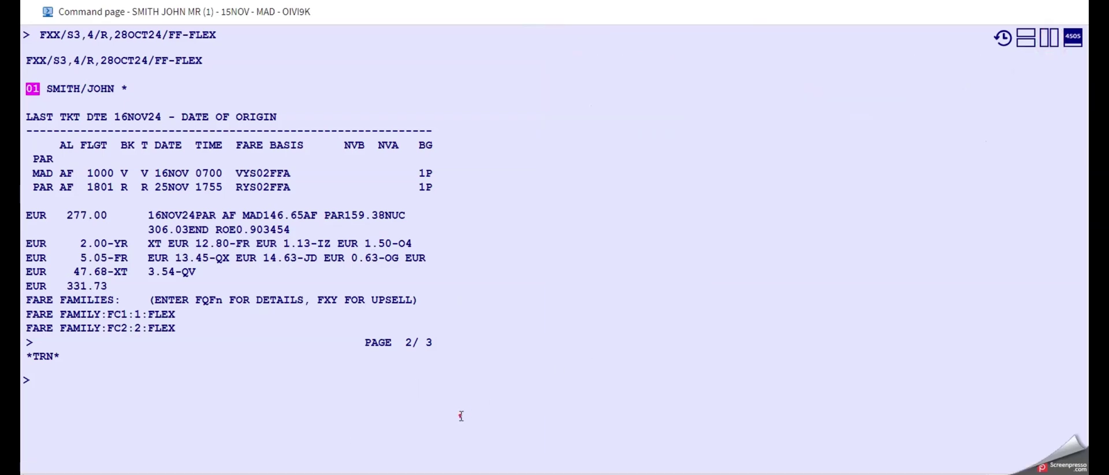
pyautogui.click(486, 397)
pyautogui.write('RT')
pyautogui.press('Return')
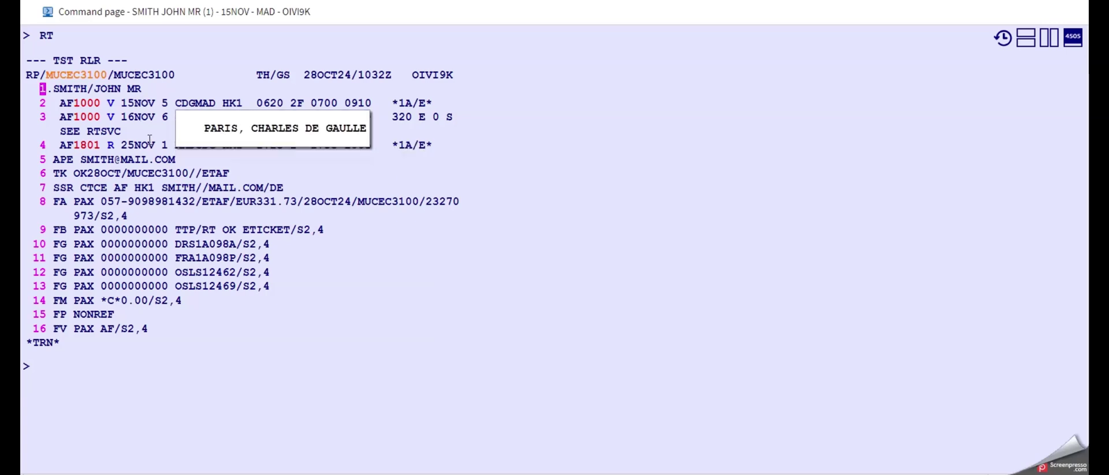
# - Price segments 2–4 under FLEX (28OCT24), page through the penalty rules, then redisplay the booking
pyautogui.click(277, 382)
pyautogui.write('F')
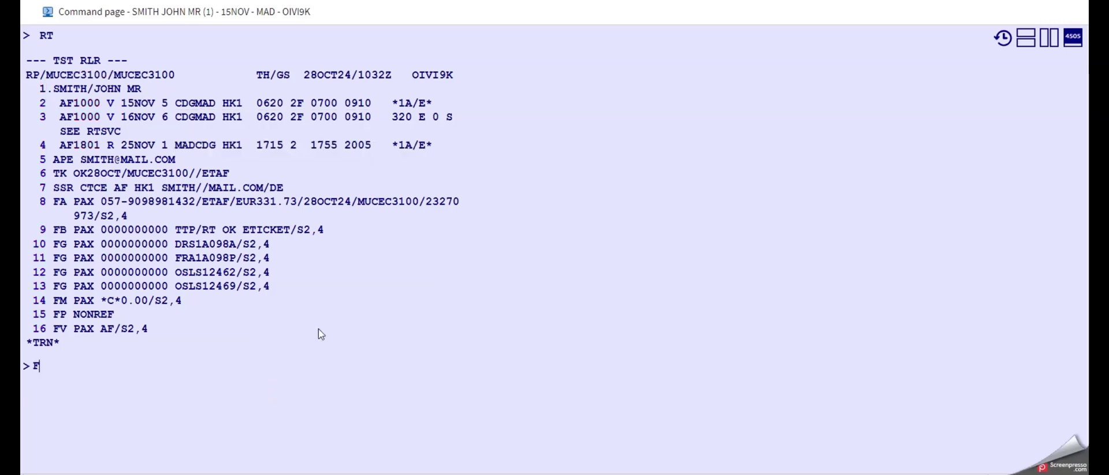
pyautogui.write('XX/S2,4/R,28')
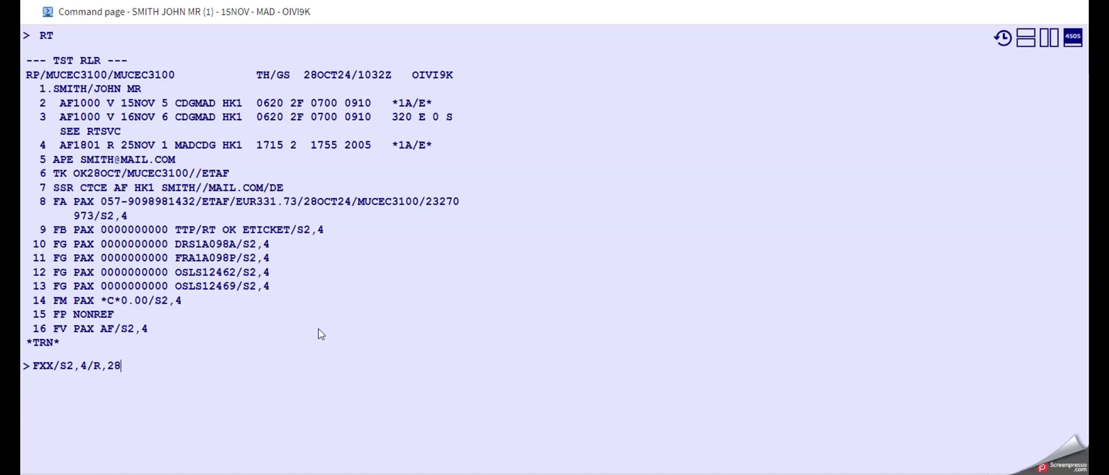
pyautogui.write('OCT24/FF-FLEX')
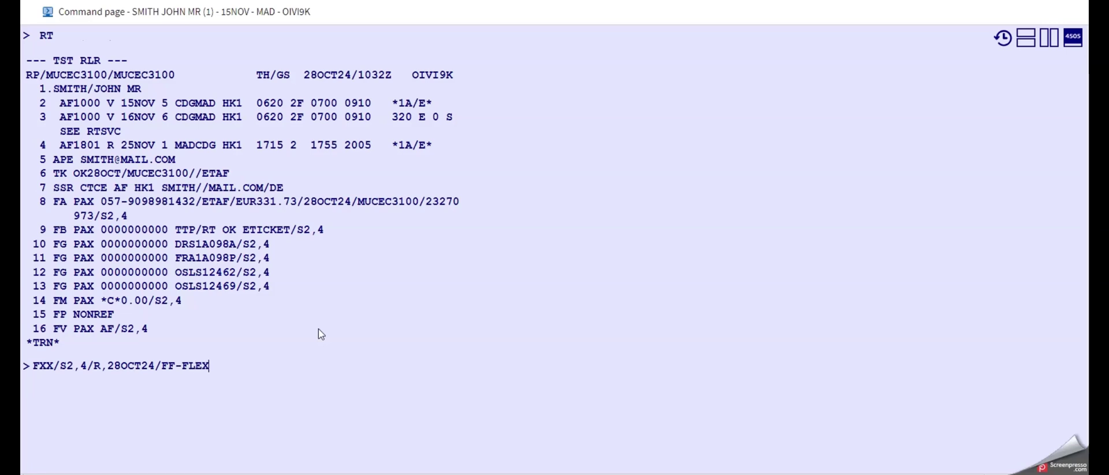
pyautogui.press('Return')
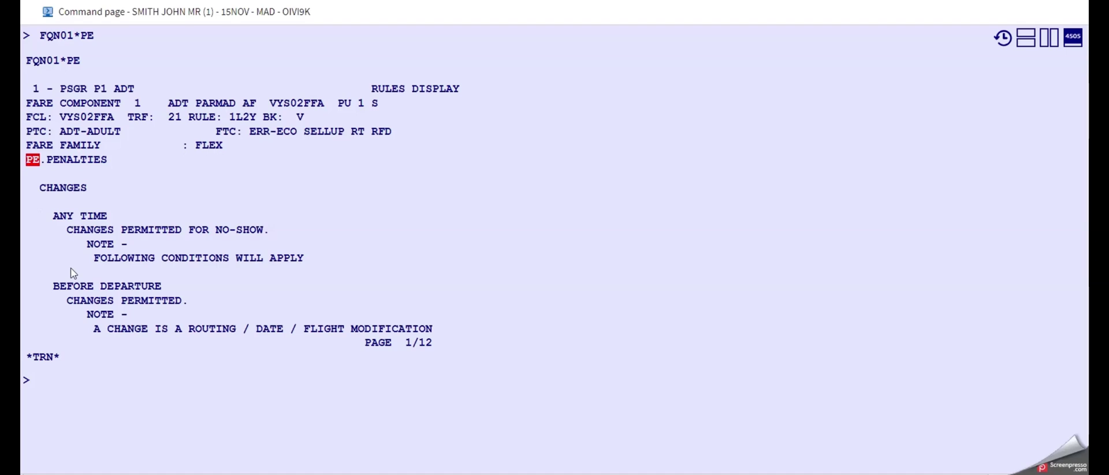
pyautogui.click(89, 376)
pyautogui.write('MD')
pyautogui.press('Return')
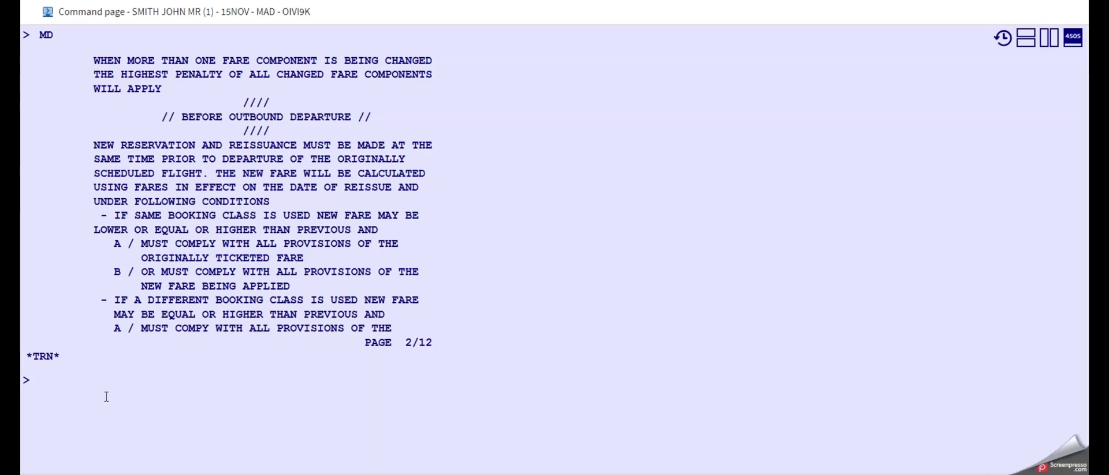
pyautogui.write('RT')
pyautogui.press('Return')
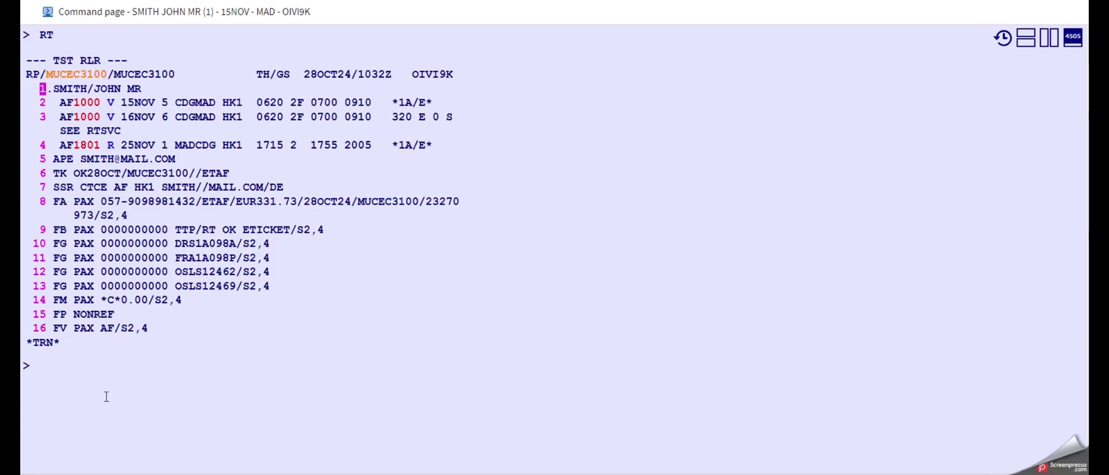
# - Reassign the stored fare to segments 3 and 4 with TTU/S3,4 and redisplay the booking
pyautogui.write('TTU/')
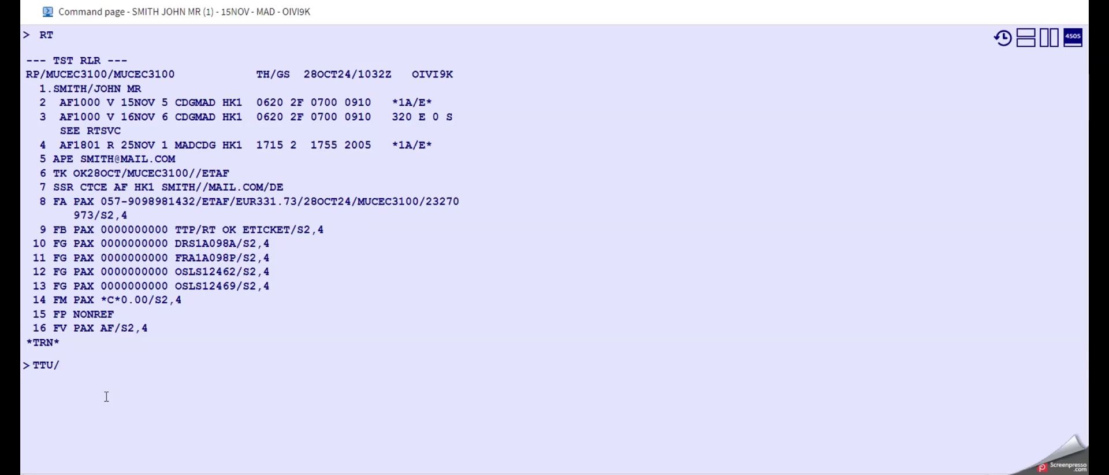
pyautogui.write('S3,4')
pyautogui.press('Return')
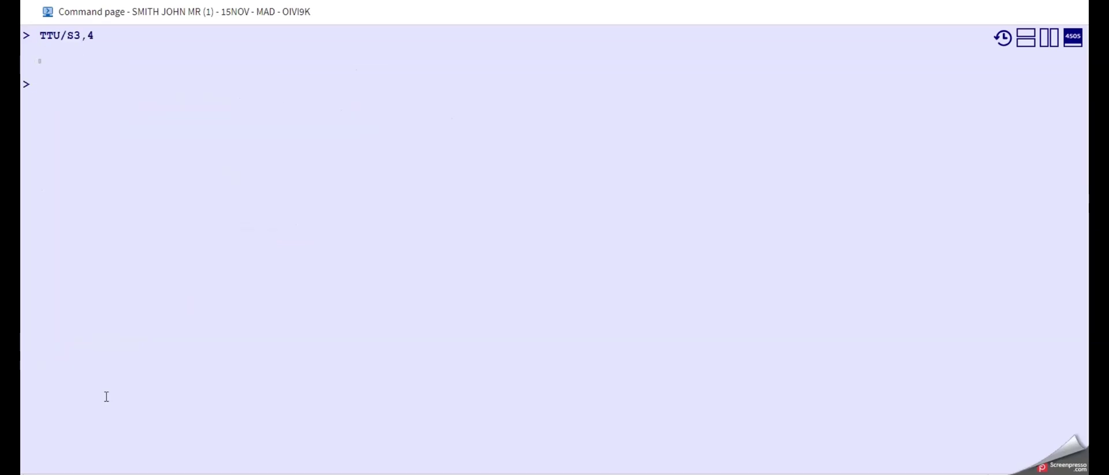
pyautogui.write('RT')
pyautogui.press('Return')
# - Cancel the original 15NOV flight with XE2 and display the stored fare via TQT
pyautogui.write('XE2')
pyautogui.press('Return')
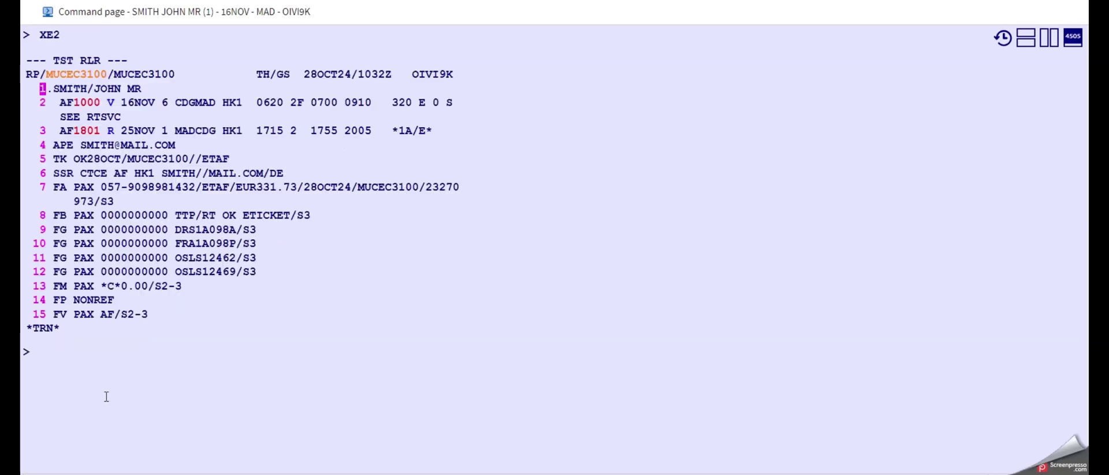
pyautogui.write('TQT')
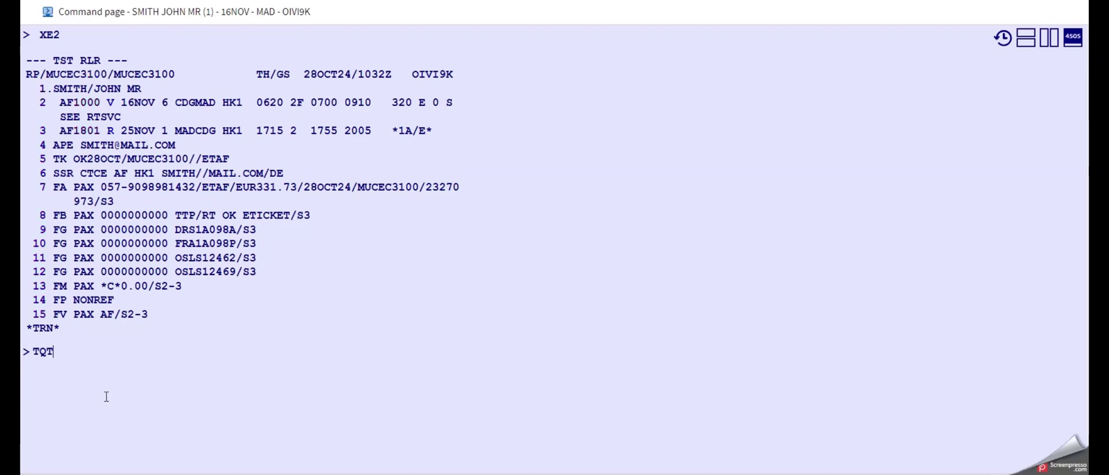
pyautogui.press('Return')
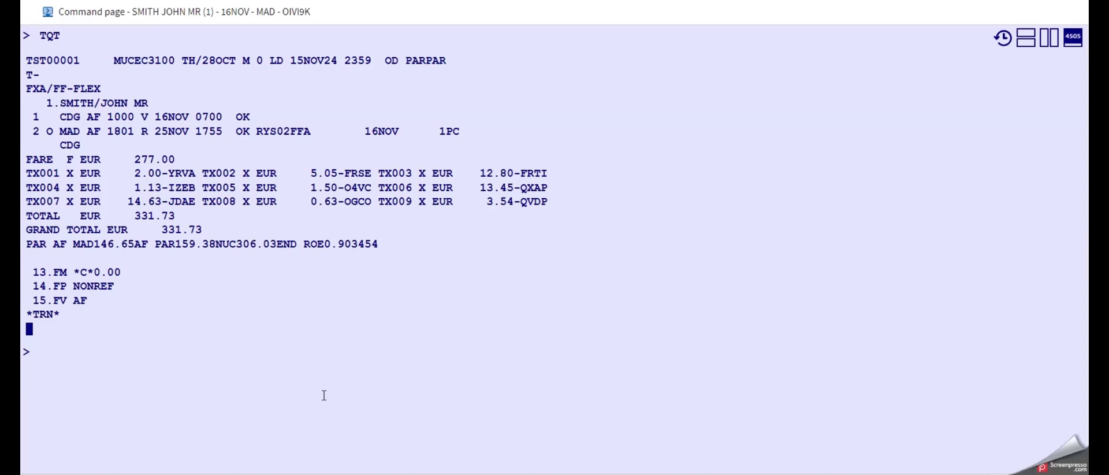
# - Mark TST00001 as an exchange with TTK/EXCH and verify O taxes, O/NONREF payment, 0.00 total
pyautogui.write('TTK/EXCH')
pyautogui.press('Return')
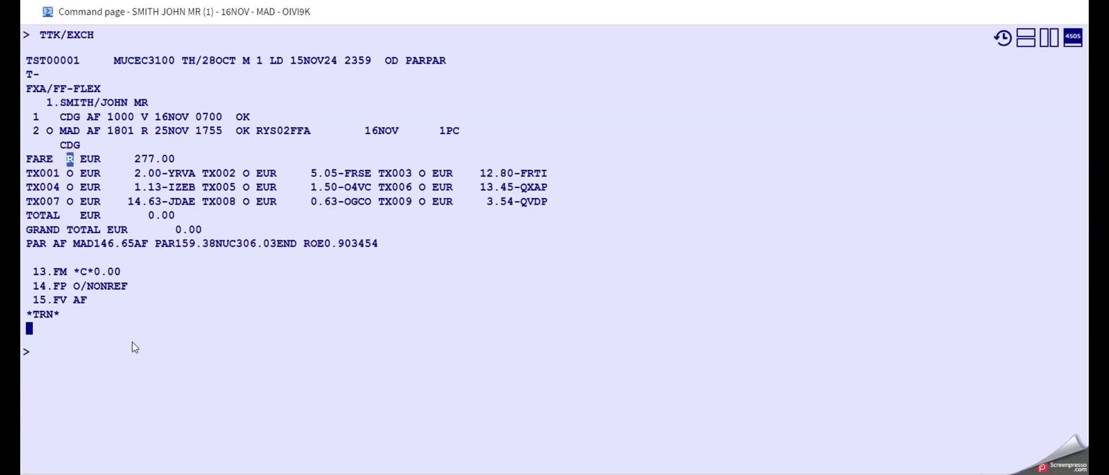
pyautogui.click(244, 173)
pyautogui.moveTo(176, 230); pyautogui.dragTo(203, 233)
pyautogui.click(144, 368)
pyautogui.click(76, 287)
pyautogui.moveTo(77, 287); pyautogui.dragTo(124, 297)
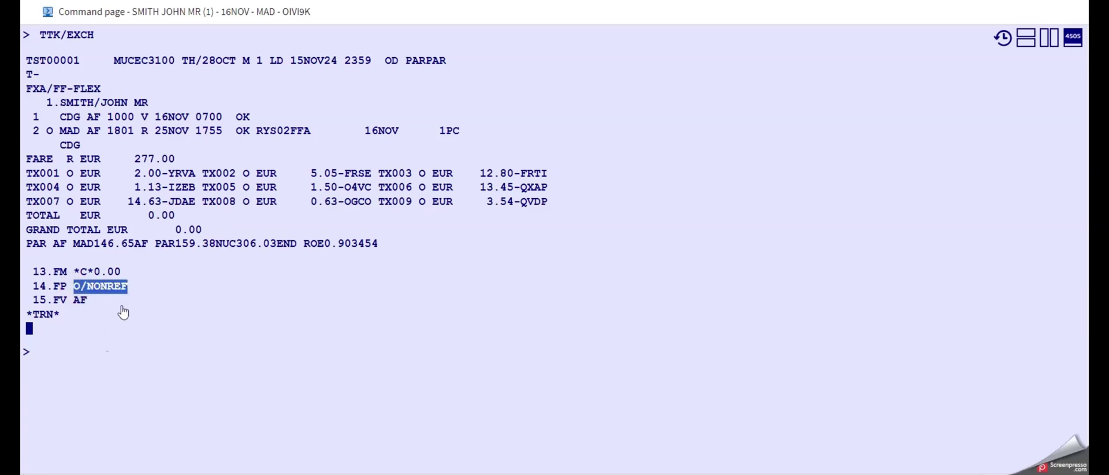
pyautogui.click(75, 368)
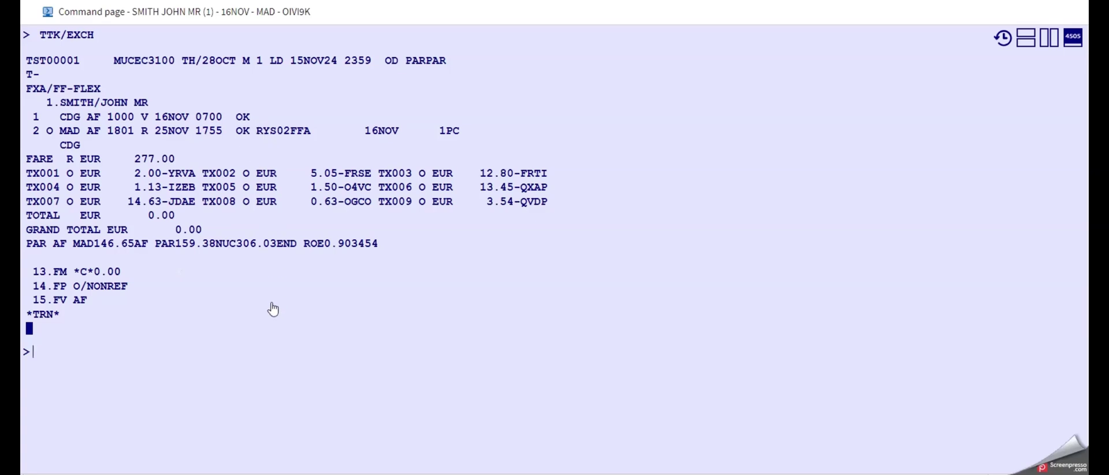
# - Copy fare basis VYS02FFA from the original ticket and apply it via TTI/L1/BVYS02FFA
pyautogui.click(1055, 45)
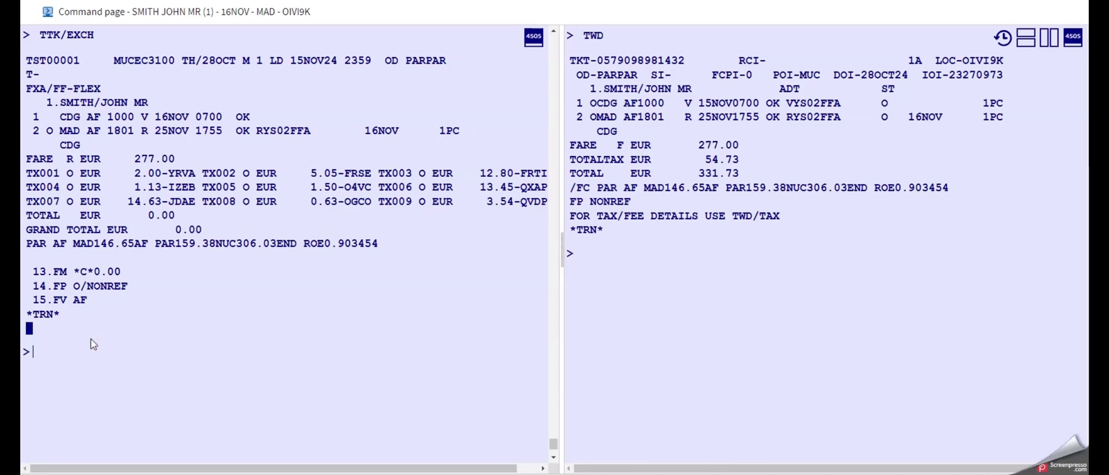
pyautogui.write('TTI/')
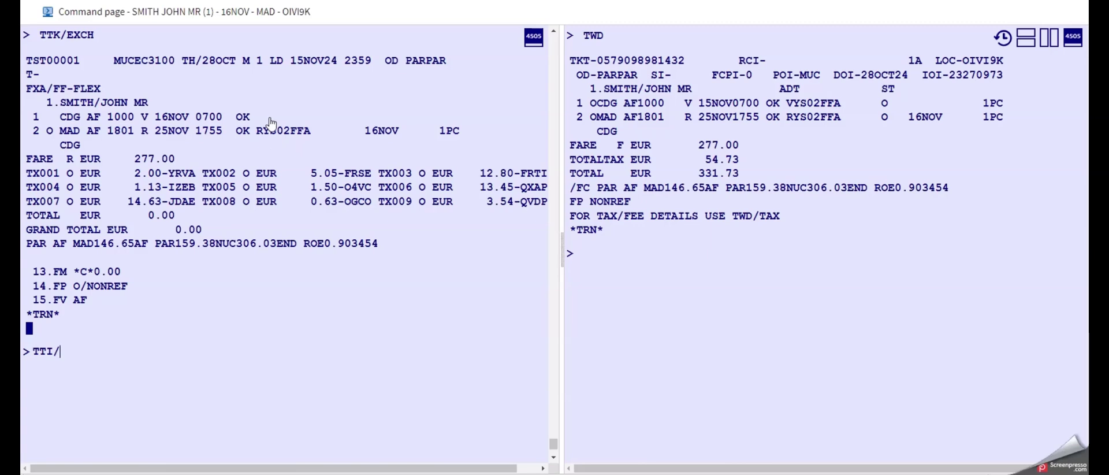
pyautogui.moveTo(786, 103); pyautogui.dragTo(840, 104)
pyautogui.hotkey('ctrl', 'c')
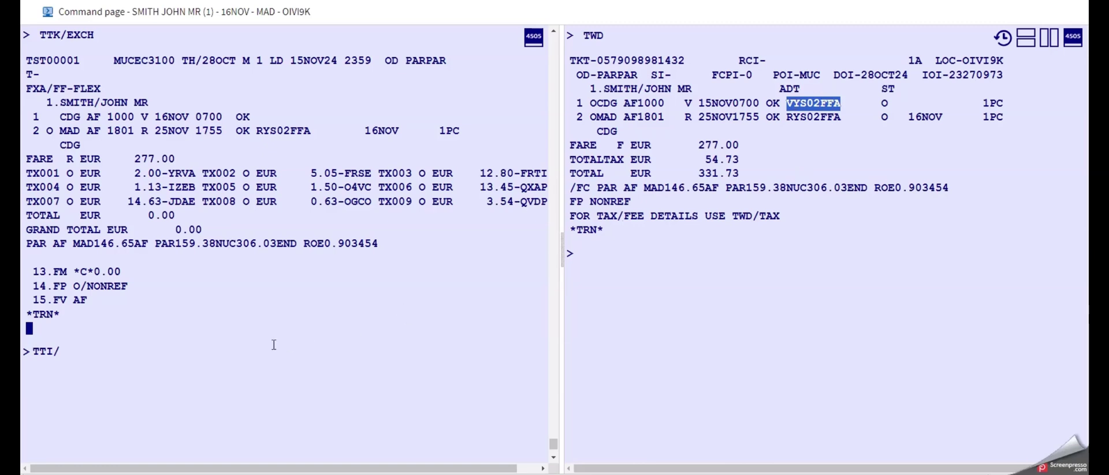
pyautogui.click(125, 347)
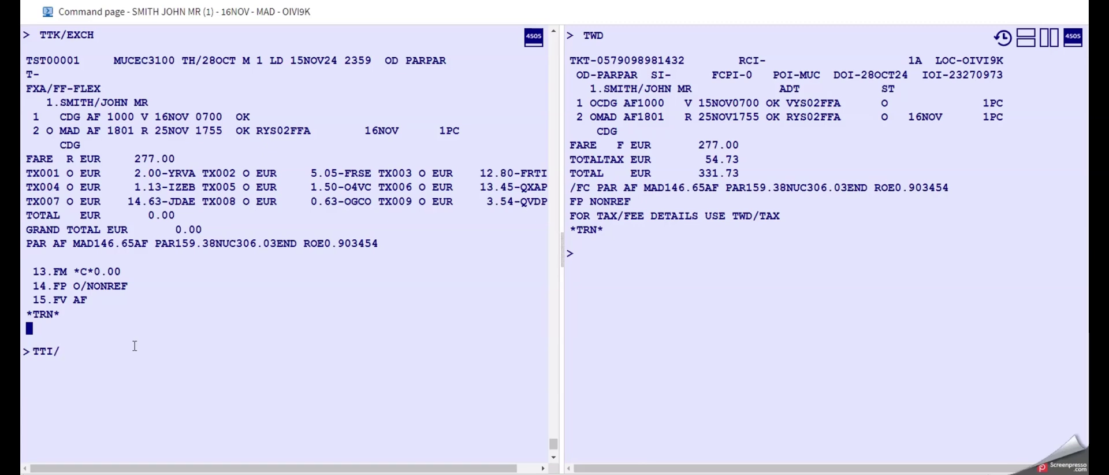
pyautogui.write('L1')
pyautogui.write('/B')
pyautogui.hotkey('ctrl', 'v')
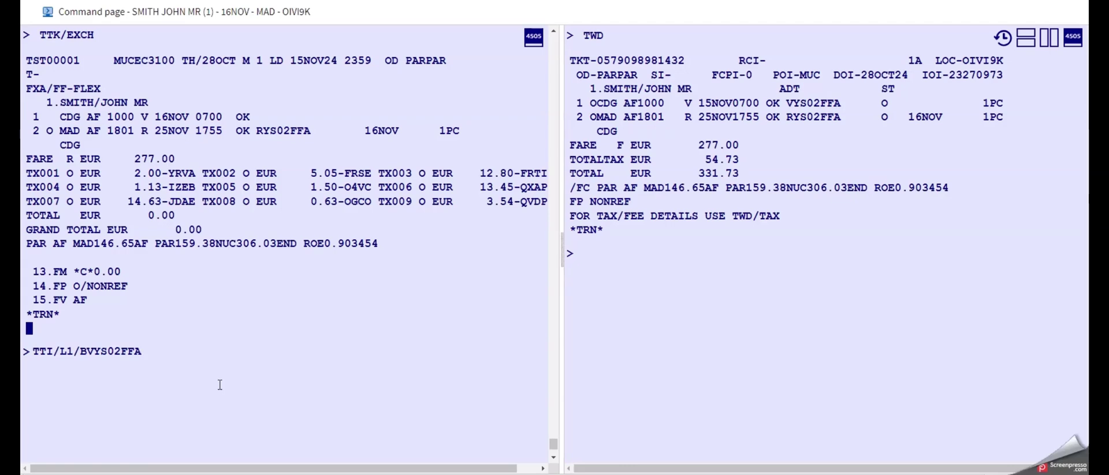
pyautogui.press('Return')
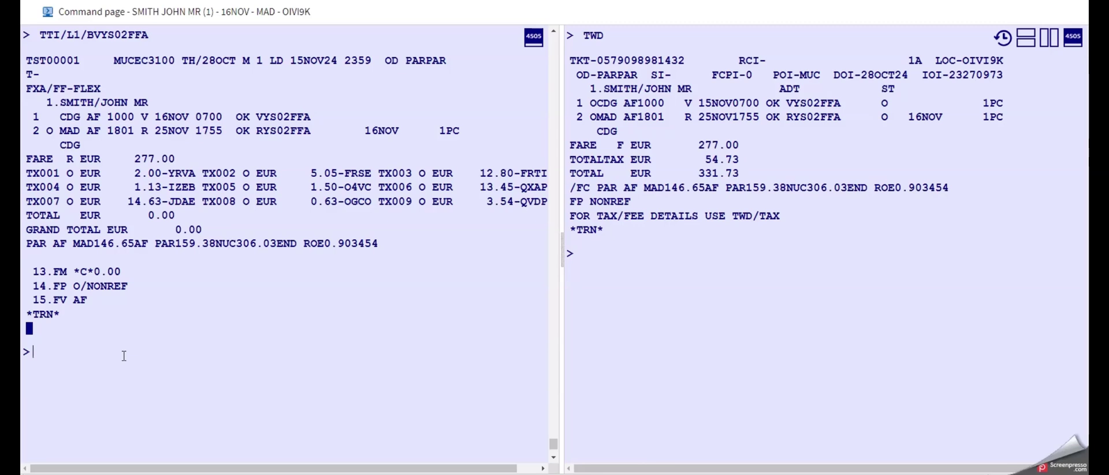
# - Give TST line 1 a 16NOV validity date and set a 1PC baggage allowance
pyautogui.write('TTI/L1/V')
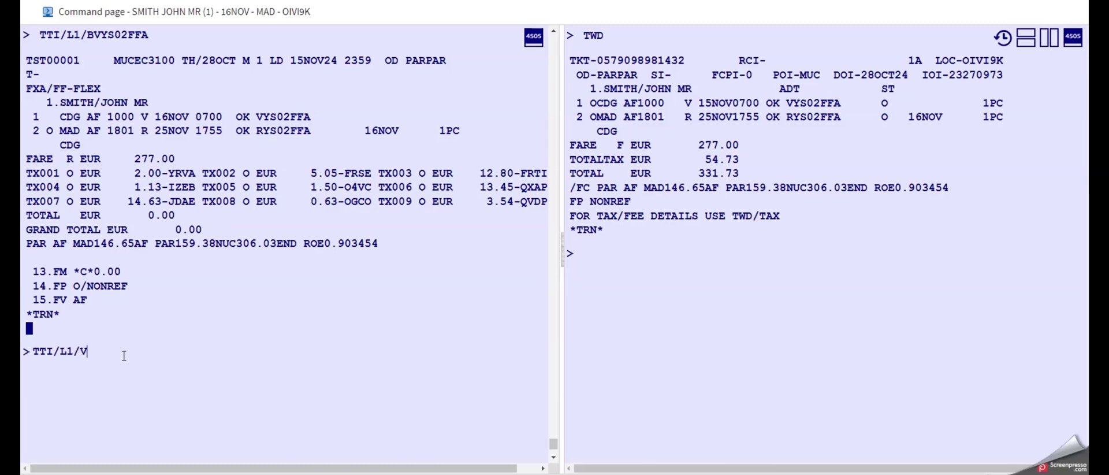
pyautogui.write('16NOV')
pyautogui.press('Return')
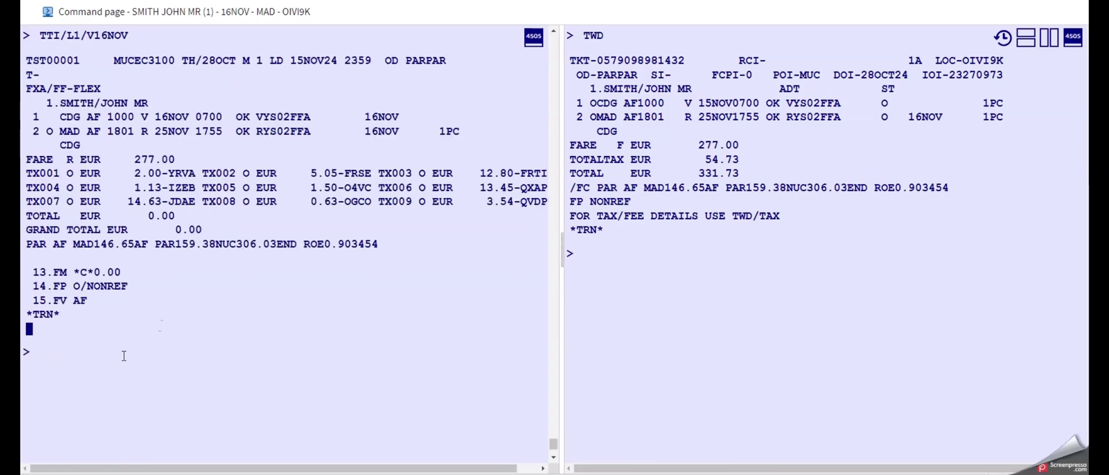
pyautogui.click(159, 378)
pyautogui.write('TTI/A1PC')
pyautogui.press('Return')
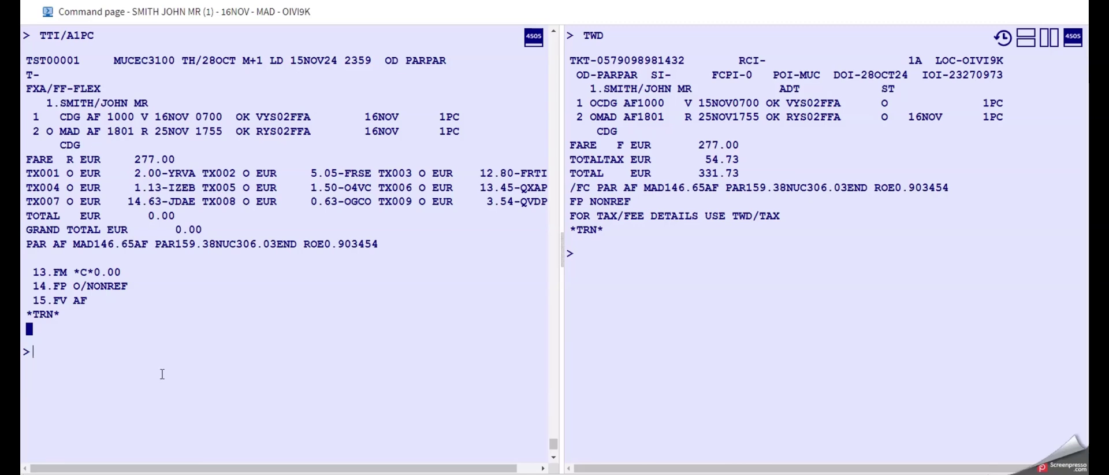
# - Display the booking record with RT in the right pane
pyautogui.click(801, 299)
pyautogui.click(688, 282)
pyautogui.write('RT')
pyautogui.press('Return')
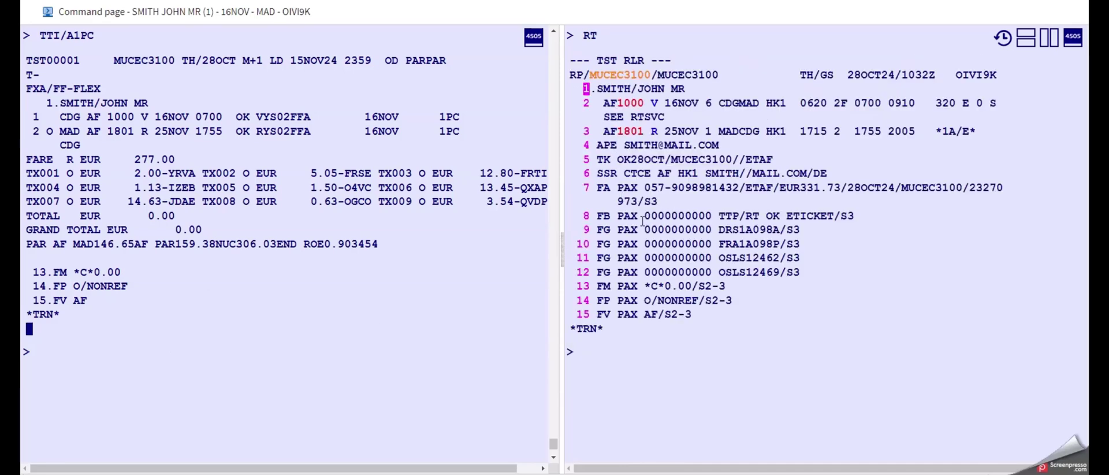
# - Build an original-issue FO line from ticket line 7 (FO*L7) and add it to the TST
pyautogui.click(210, 418)
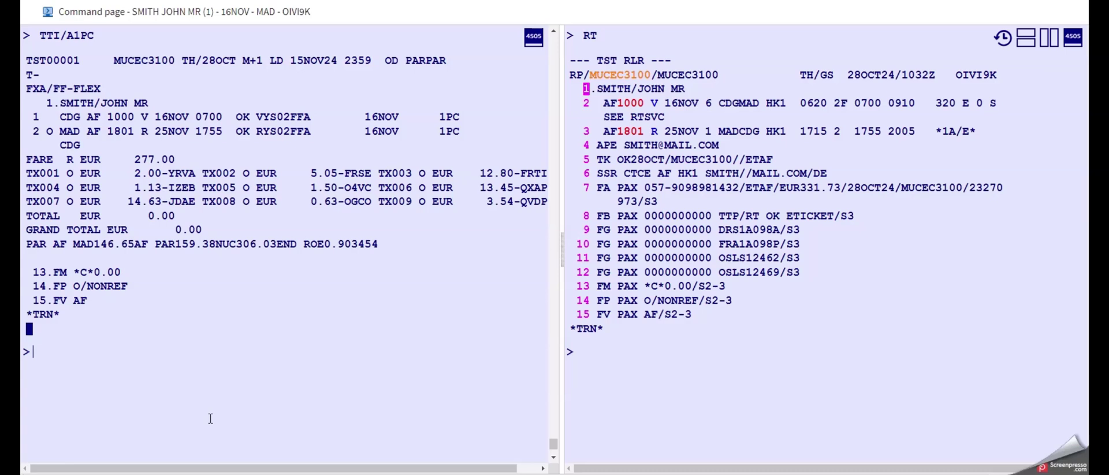
pyautogui.write('FO*L7')
pyautogui.press('Return')
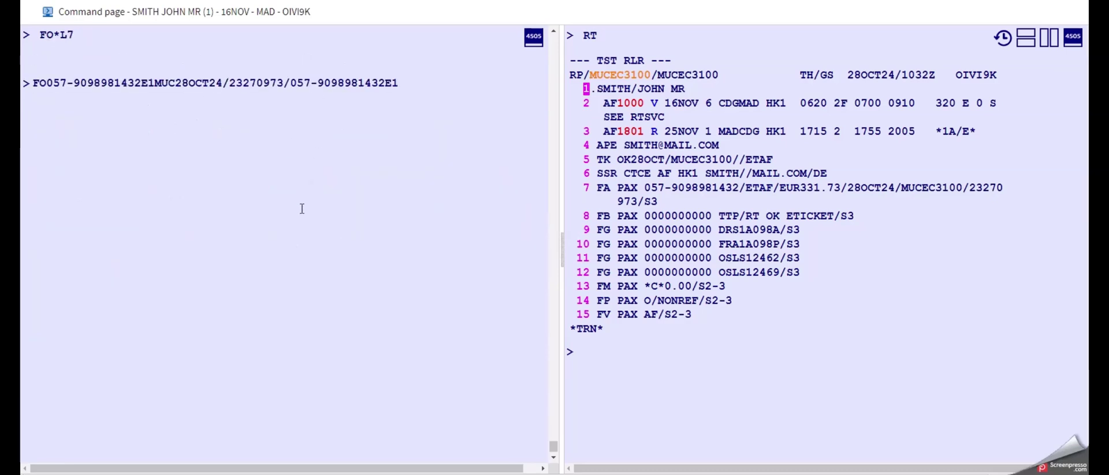
pyautogui.press('Return')
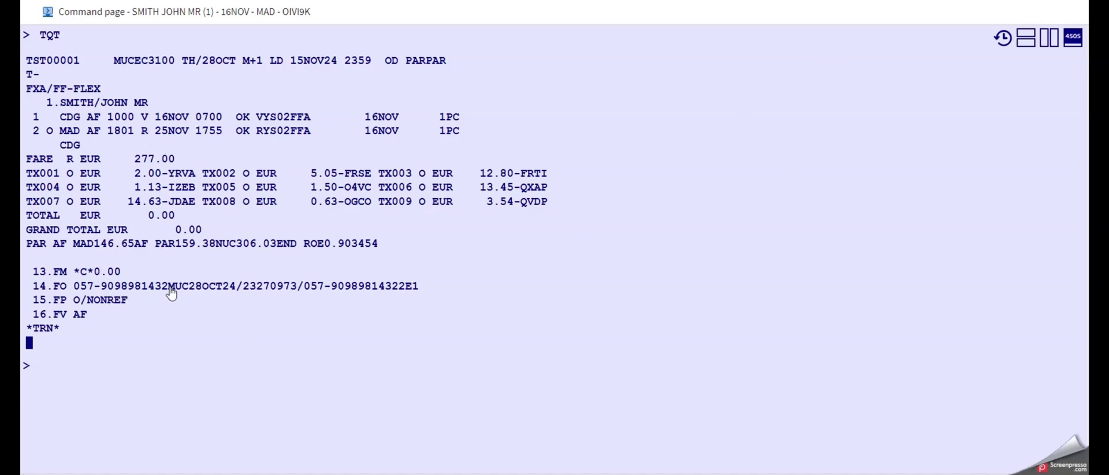
pyautogui.click(1055, 37)
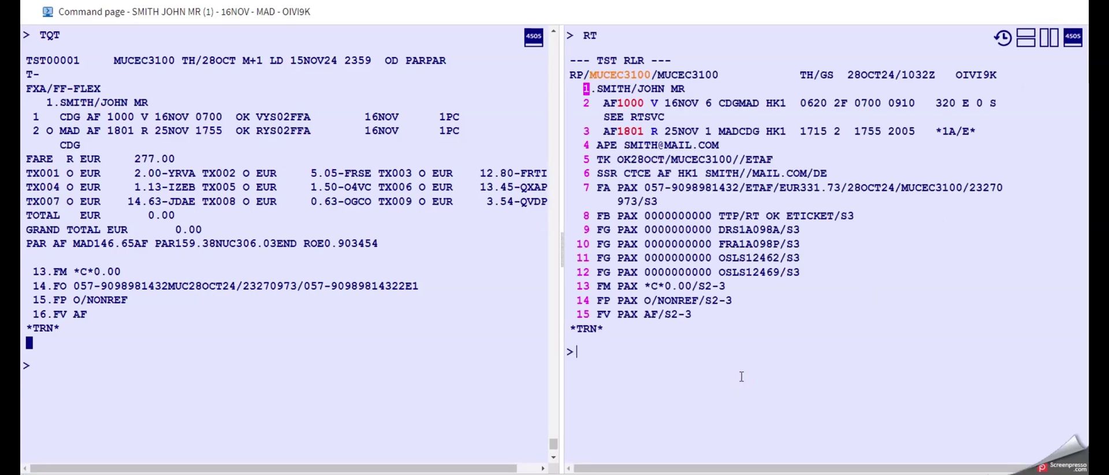
pyautogui.write('TQT')
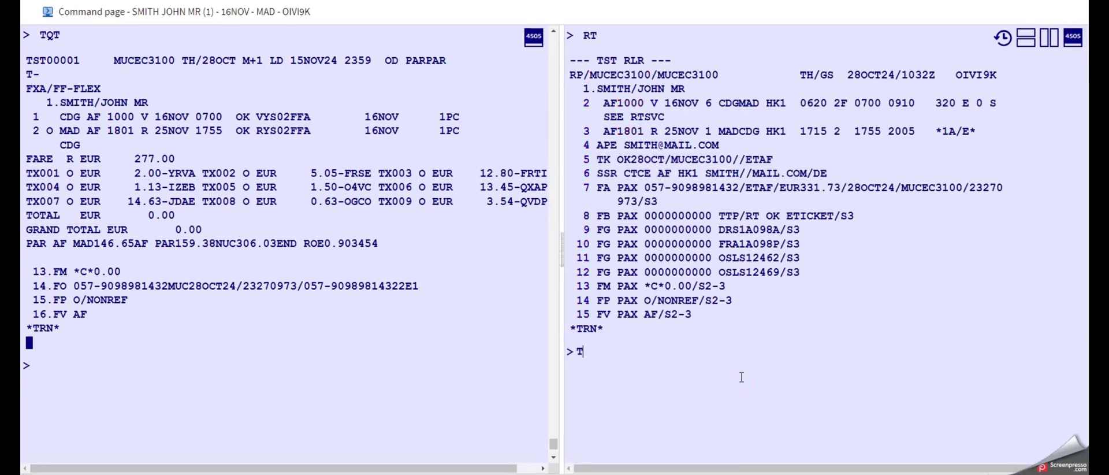
pyautogui.write('TWD')
pyautogui.press('Return')
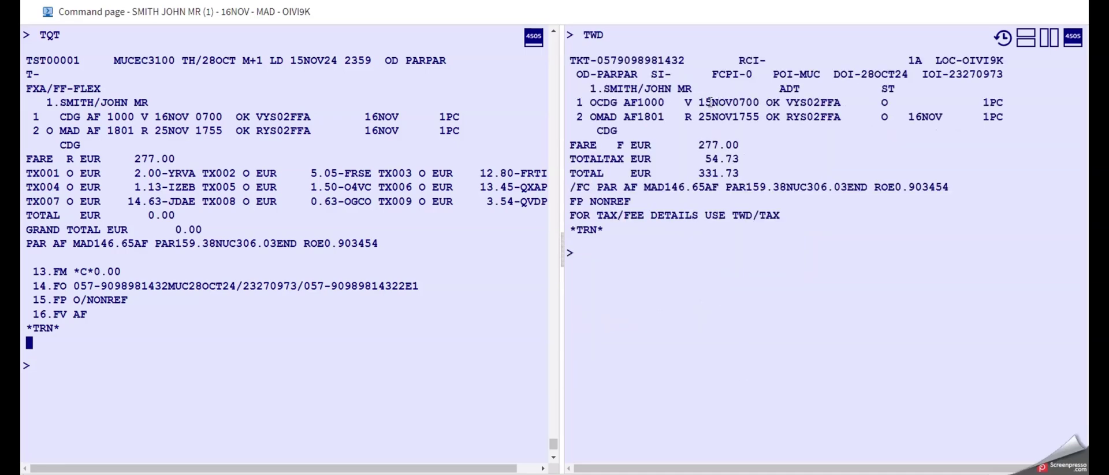
pyautogui.click(1045, 47)
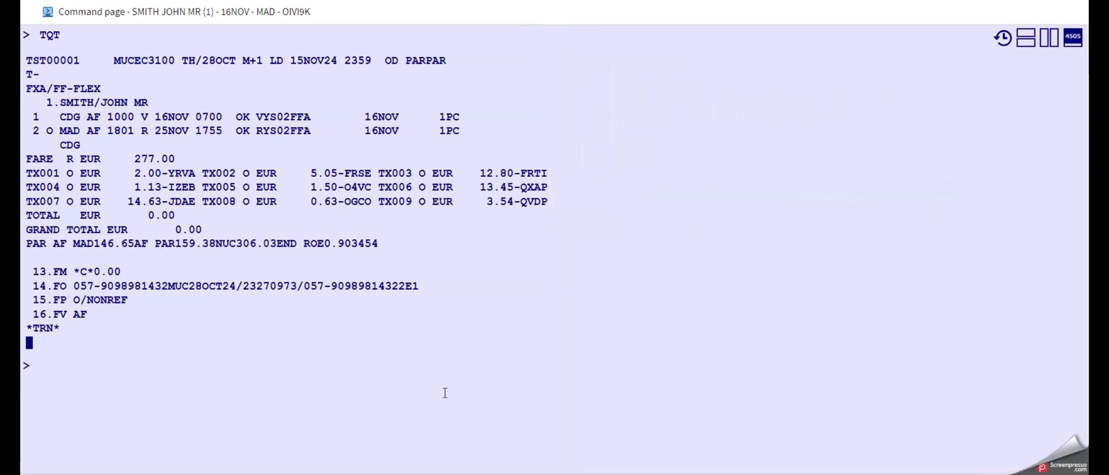
pyautogui.write('TTP/RT')
pyautogui.press('Return')
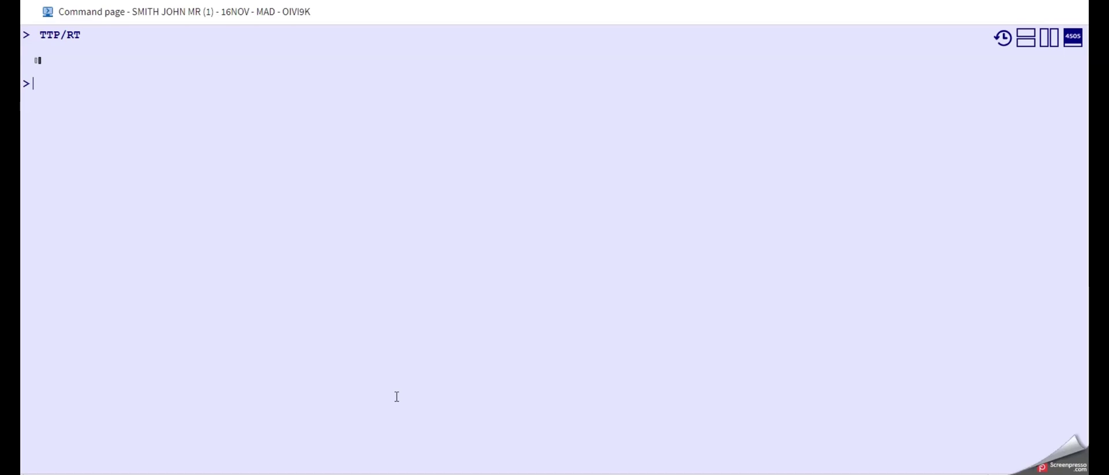
pyautogui.click(272, 254)
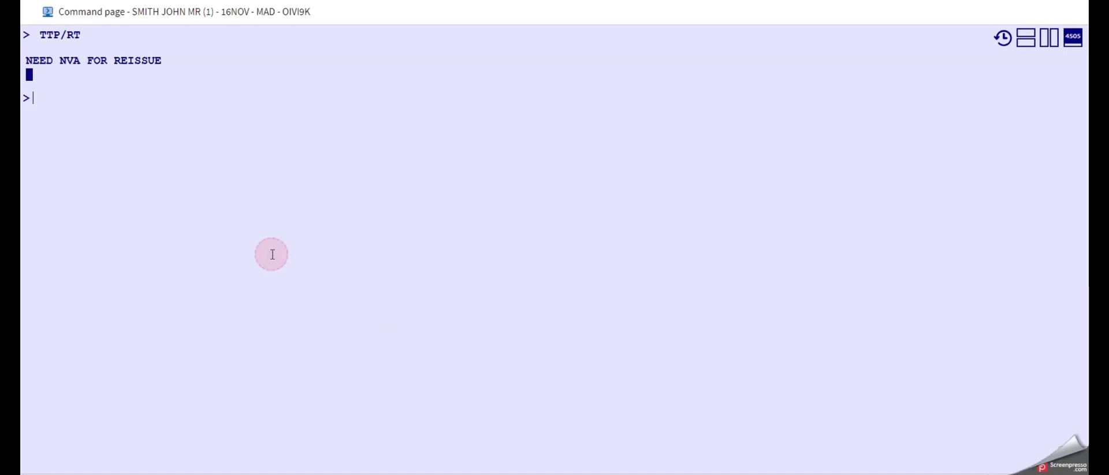
pyautogui.write('RT')
pyautogui.press('Return')
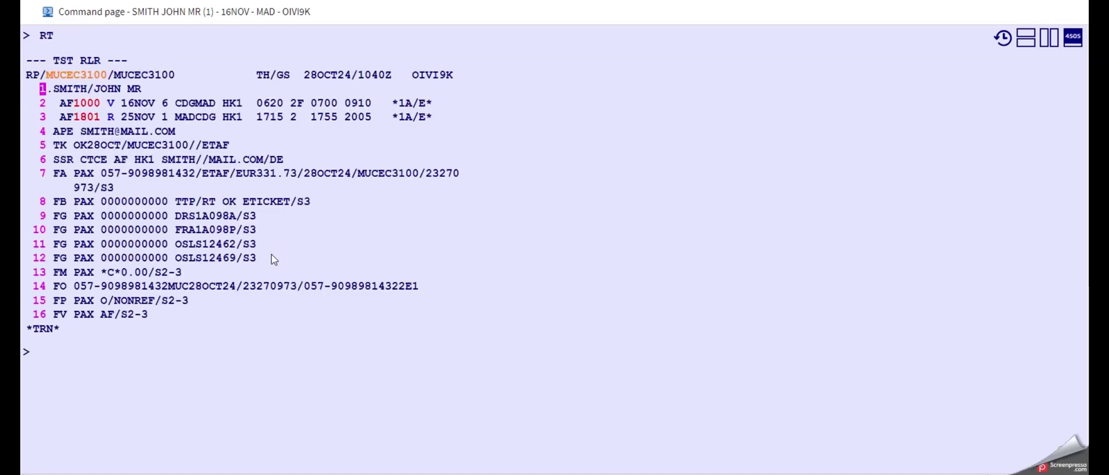
pyautogui.write('TQT')
pyautogui.press('Return')
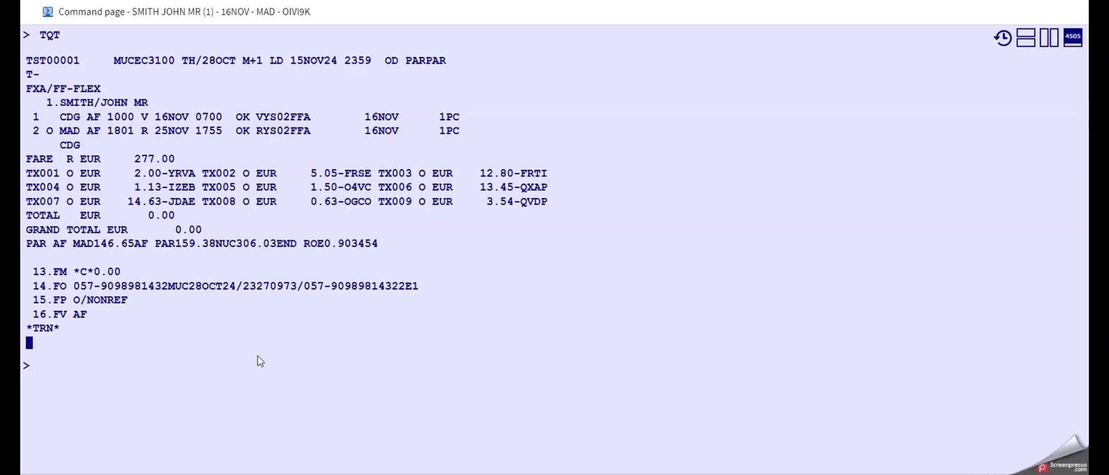
# - Set 16NOV25NOV validity on both TST segments with TTI/V16NOV25NOV and check the dates
pyautogui.click(258, 356)
pyautogui.write('TTI/V16NOV25NOV')
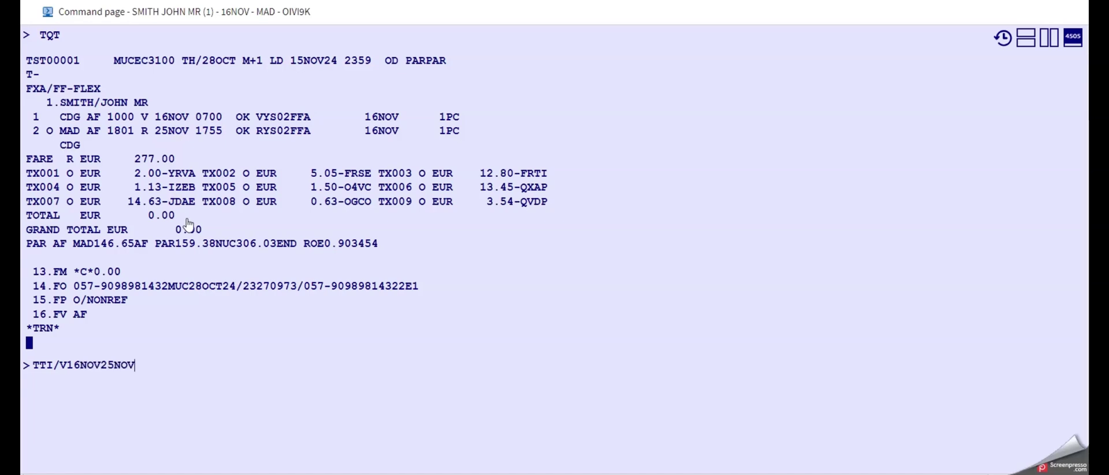
pyautogui.press('Return')
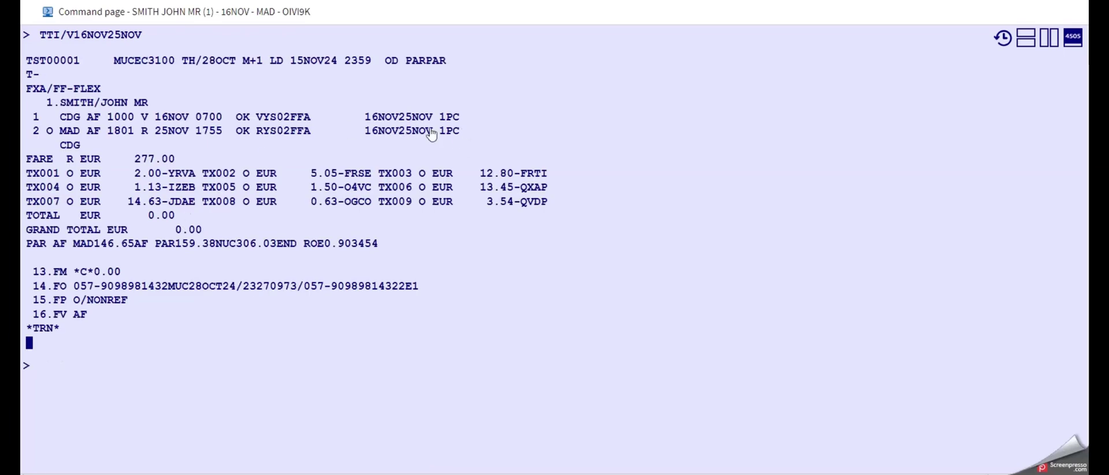
pyautogui.click(251, 396)
pyautogui.moveTo(366, 118); pyautogui.dragTo(432, 117)
pyautogui.click(407, 118)
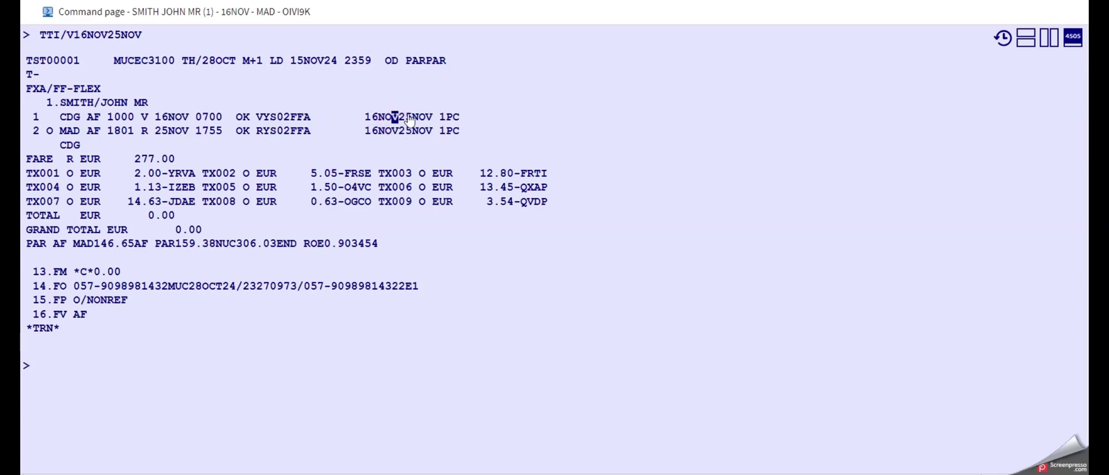
# - Issue the reissued e-ticket with TTP/RT
pyautogui.click(151, 376)
pyautogui.write('TTP/RT')
pyautogui.press('Return')
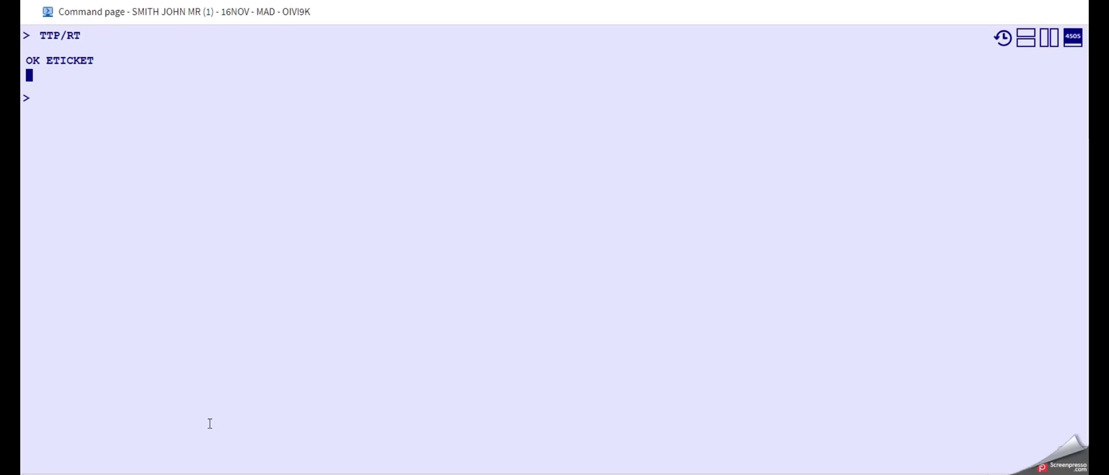
# - Redisplay the PNR with RT, then display the new e-ticket from line 7 with TWD/L7 to check the 16NOV outbound
pyautogui.write('RT')
pyautogui.press('Return')
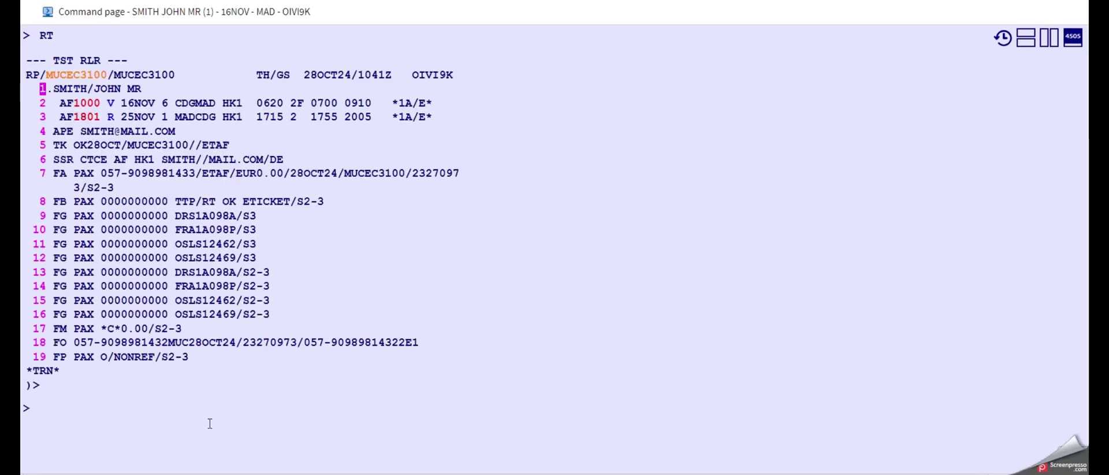
pyautogui.click(179, 415)
pyautogui.write('TQT')
pyautogui.press('BackSpace')
pyautogui.press('BackSpace')
pyautogui.press('BackSpace')
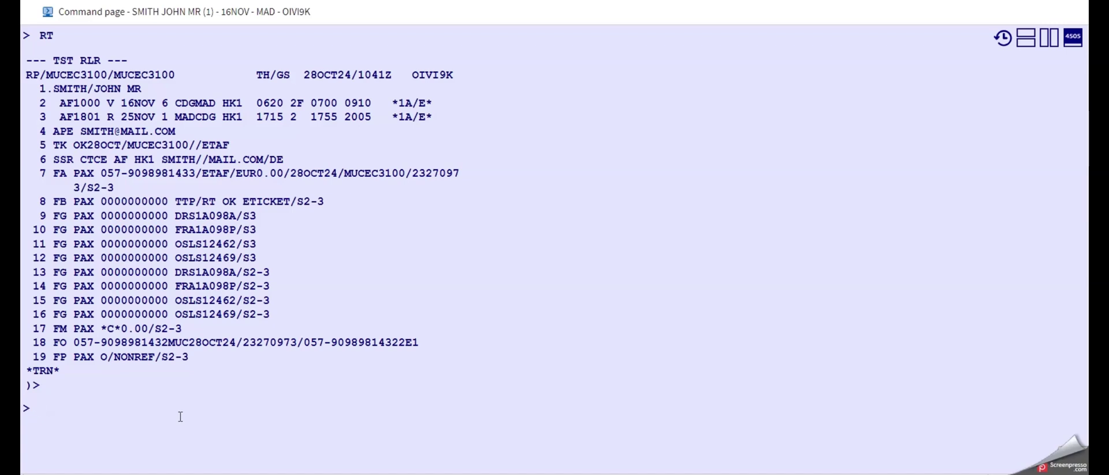
pyautogui.write('TWD/L7')
pyautogui.press('Return')
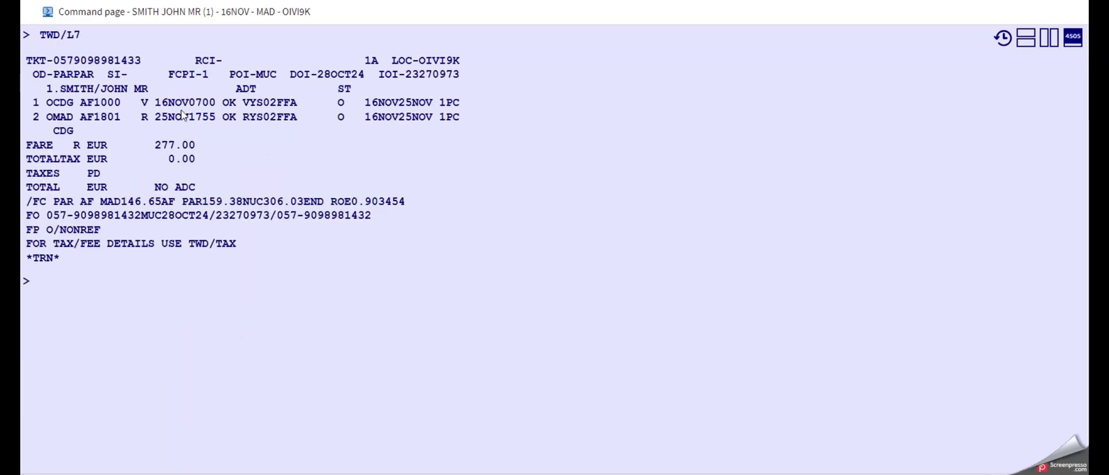
pyautogui.moveTo(156, 102); pyautogui.dragTo(310, 102)
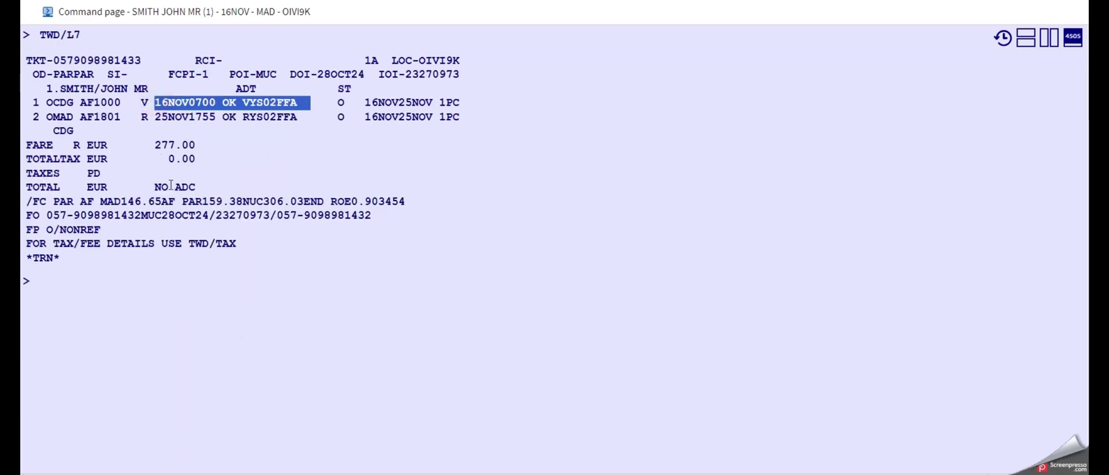